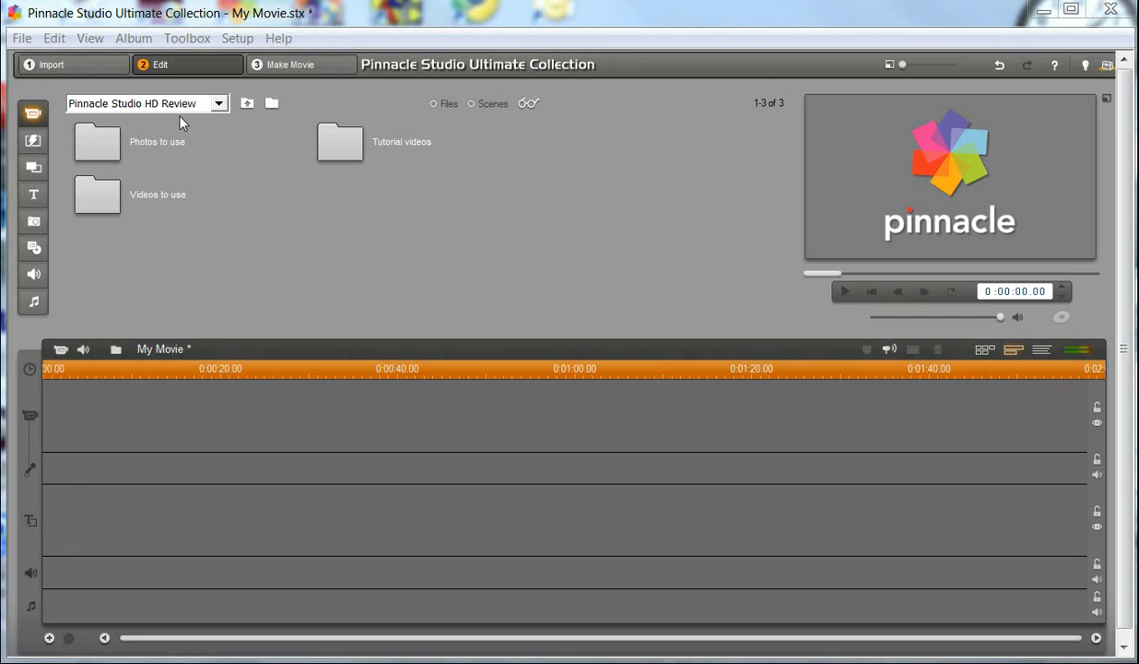
Place the clips MVI_3240.MOV and MVI_3317.MOV from the Videos to use folder one after the other on the video track
double_click(108, 203)
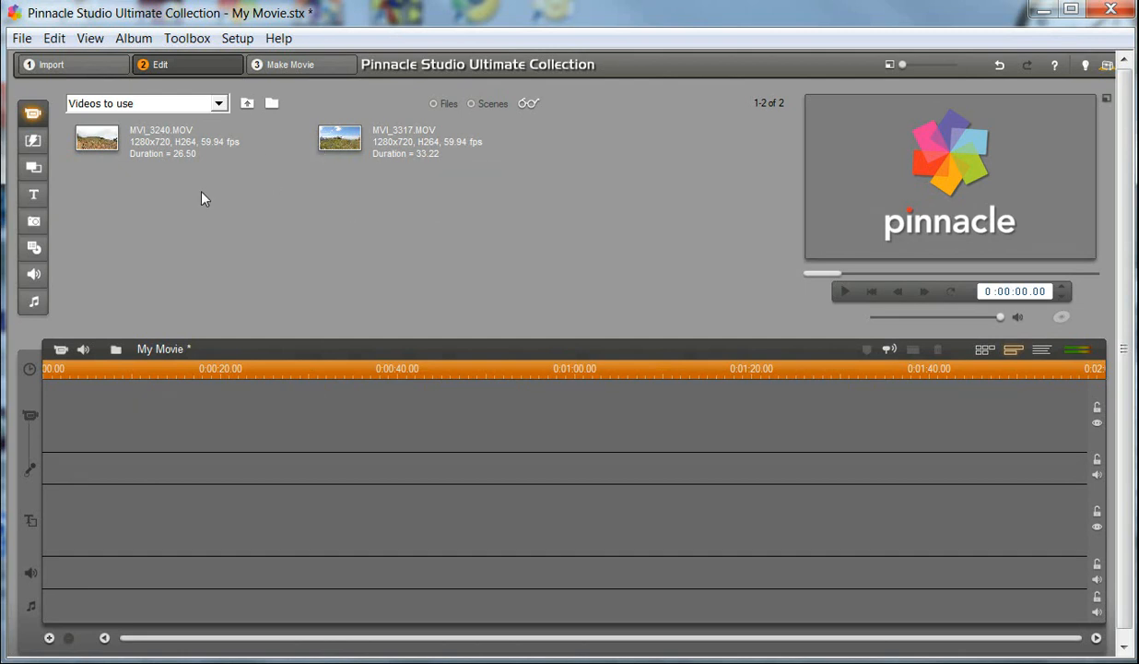
click(103, 141)
mouse_move(102, 141)
mouse_down()
mouse_move(107, 331)
mouse_move(74, 412)
mouse_up()
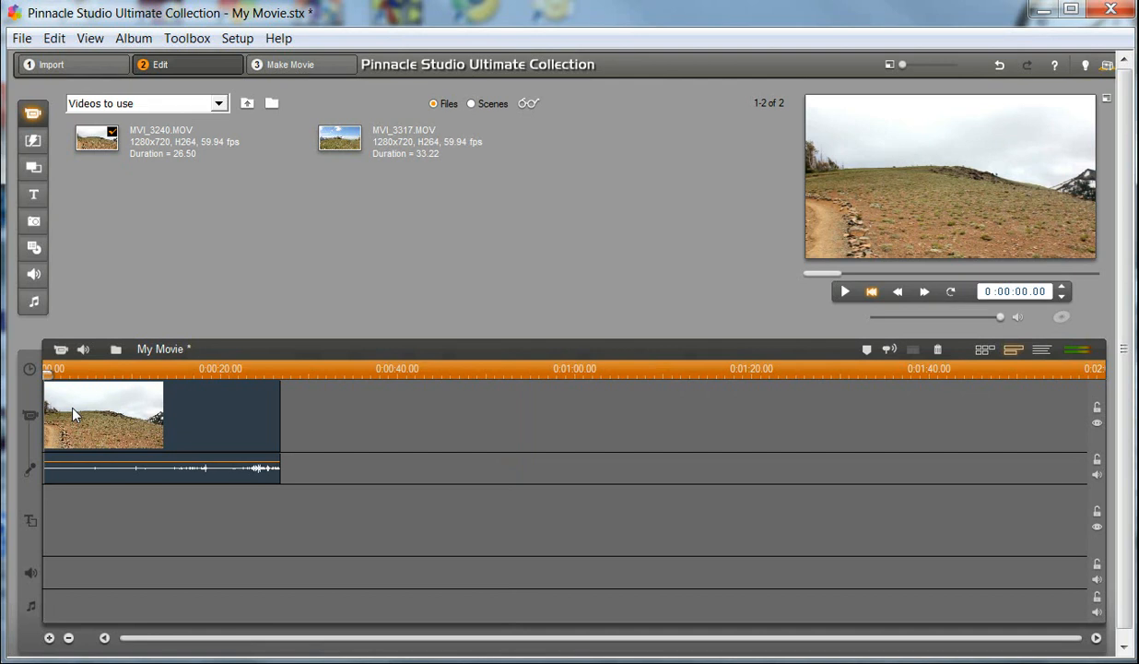
drag(324, 135, 309, 406)
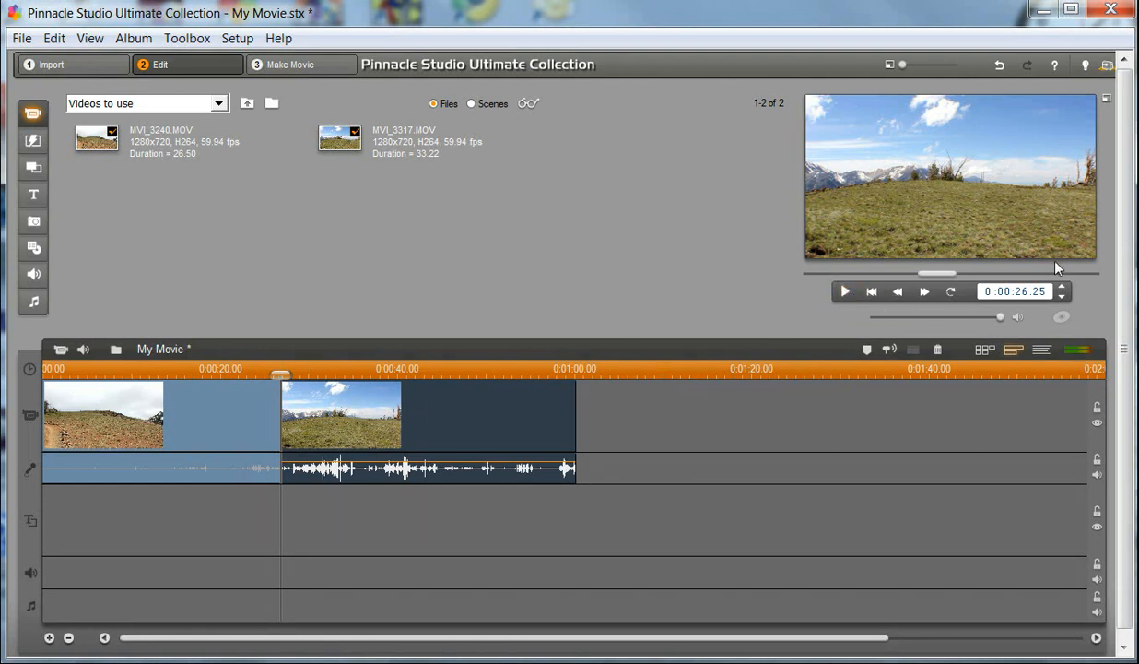
Play back part of the second clip, then the beginning of the first clip, to preview the footage
click(845, 291)
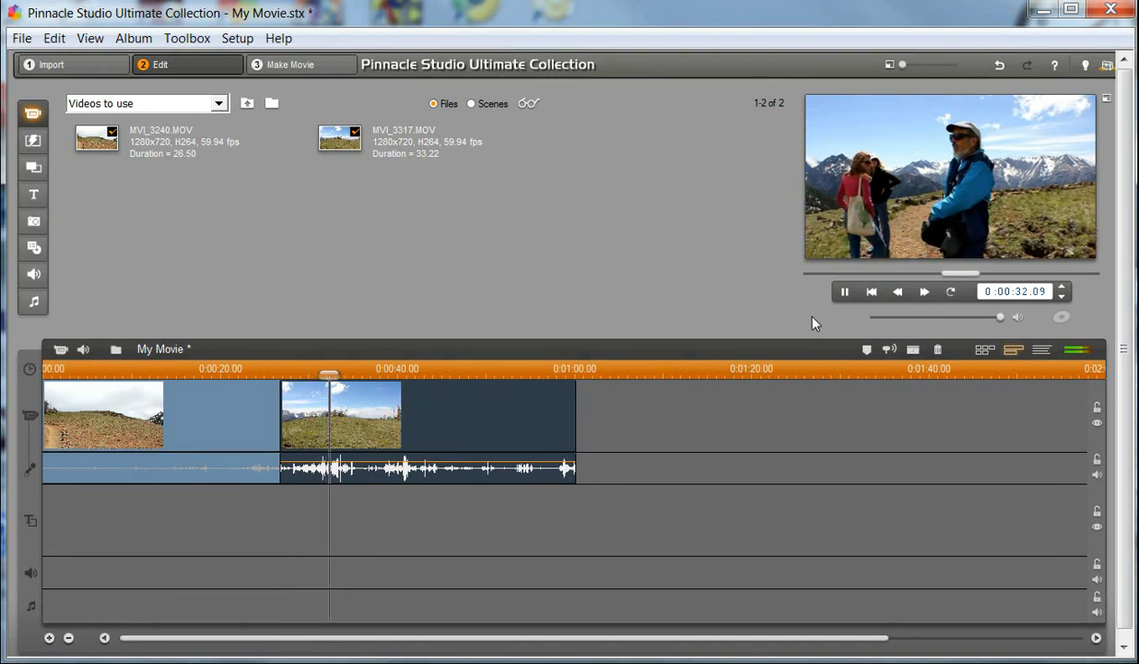
click(843, 291)
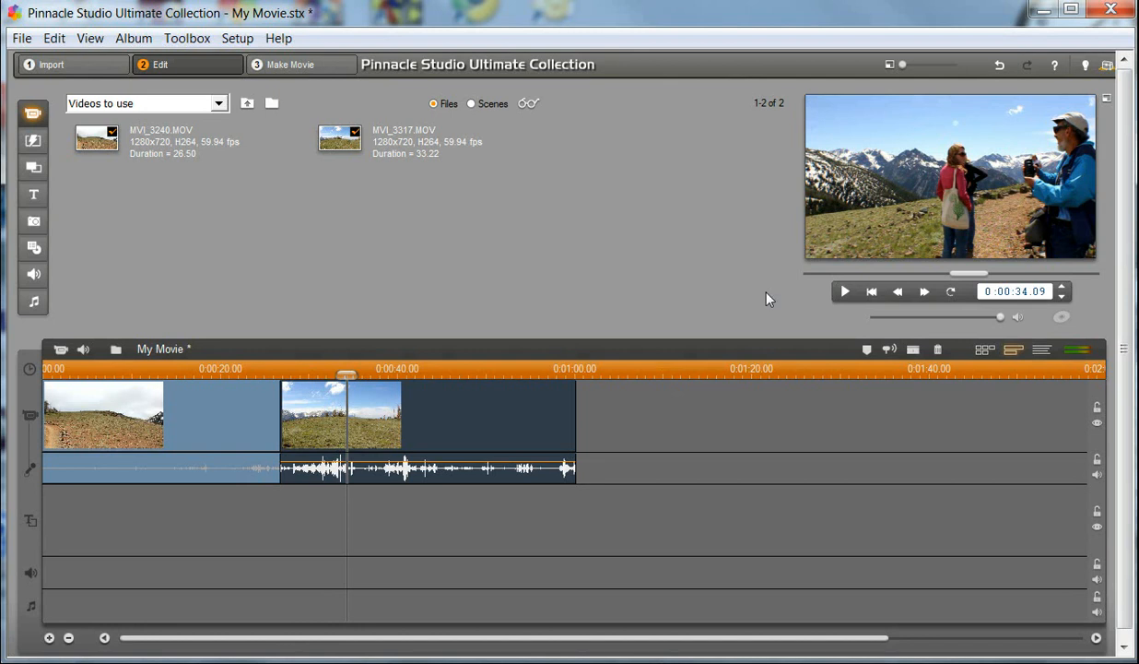
click(843, 292)
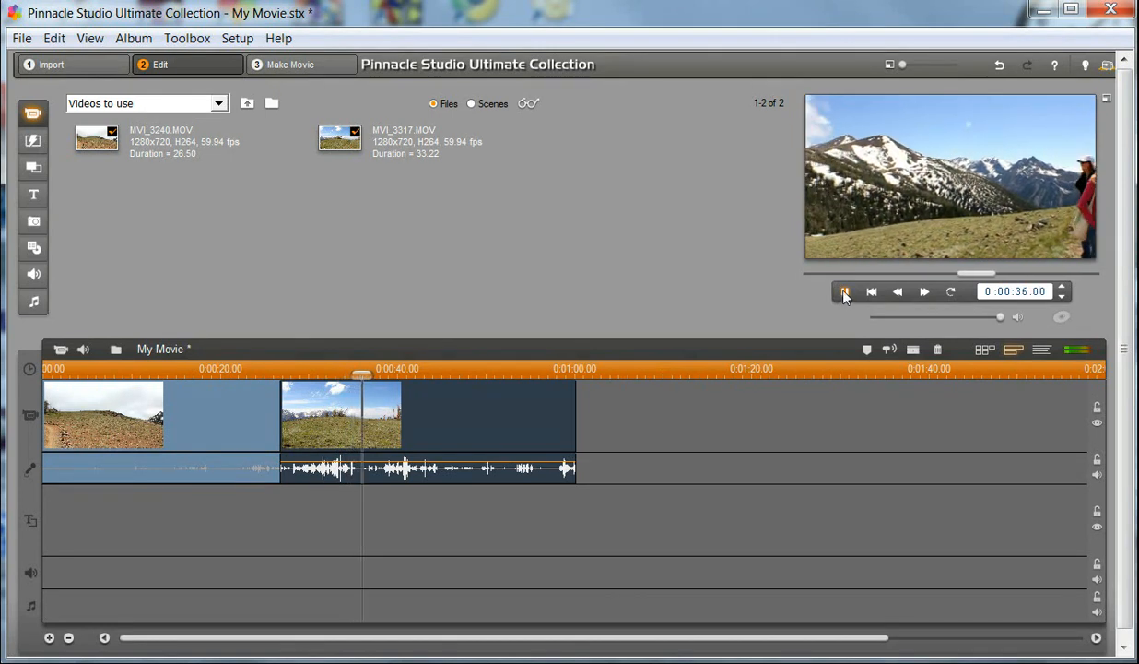
key(space)
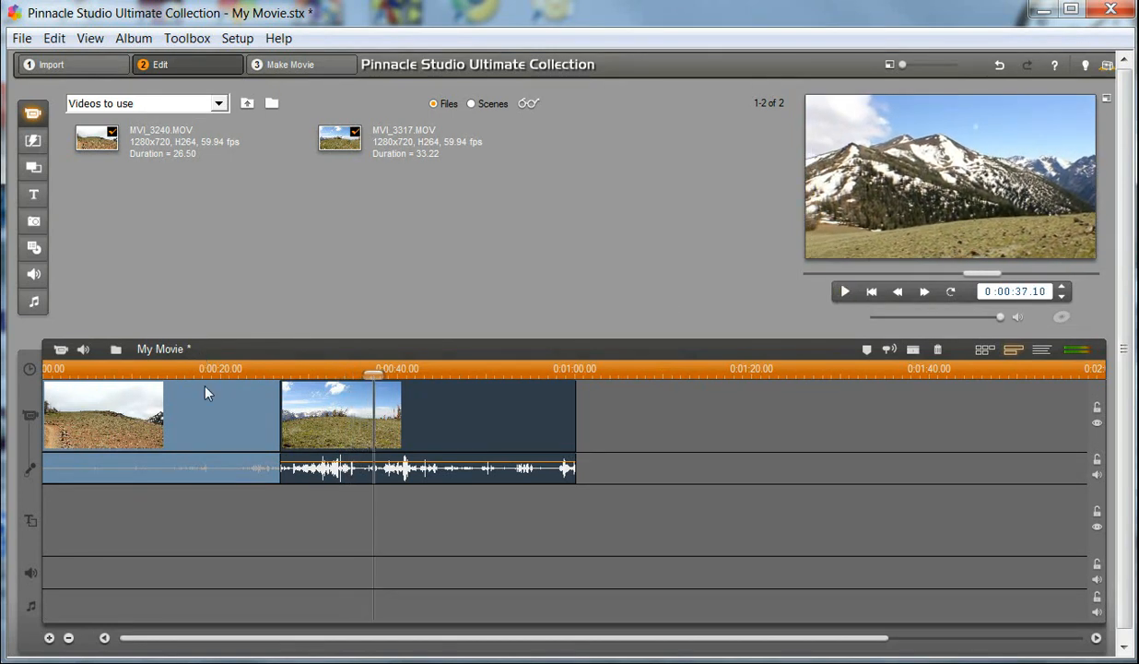
key(Home)
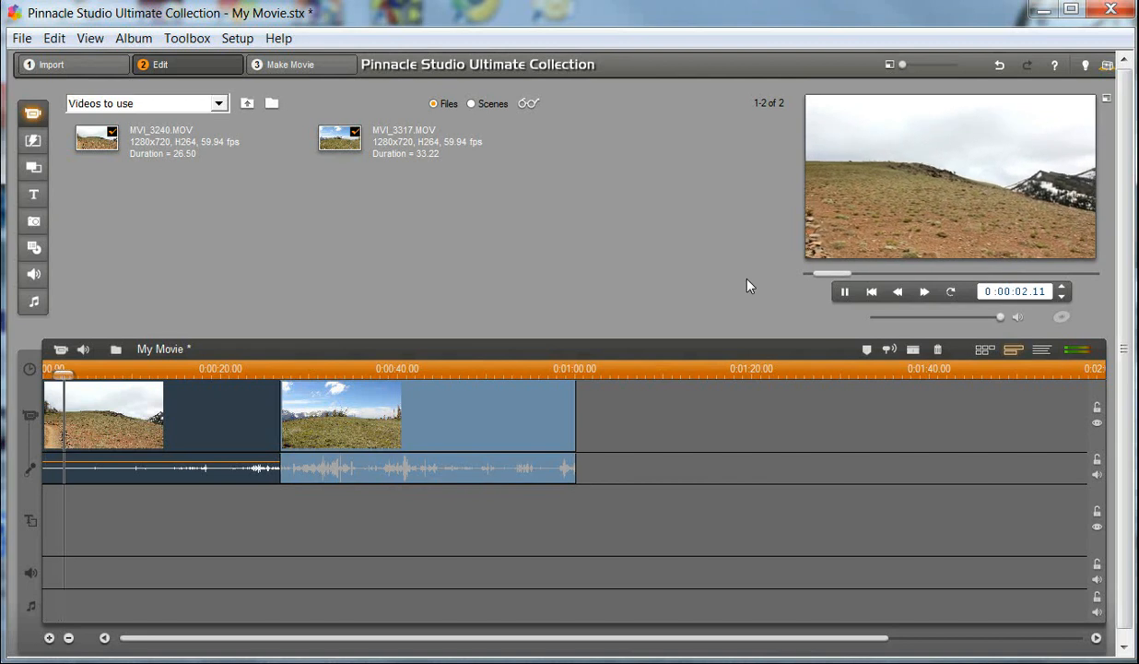
click(846, 292)
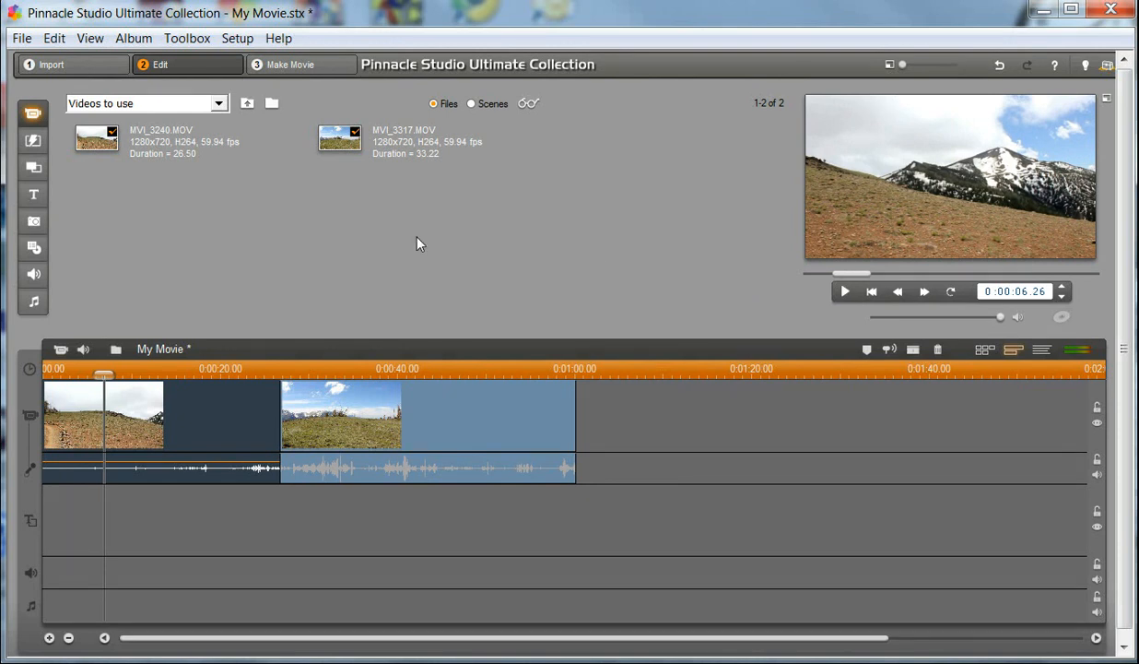
Insert the first Standard Motion Titles preset on the video track ahead of both clips and preview it
click(38, 192)
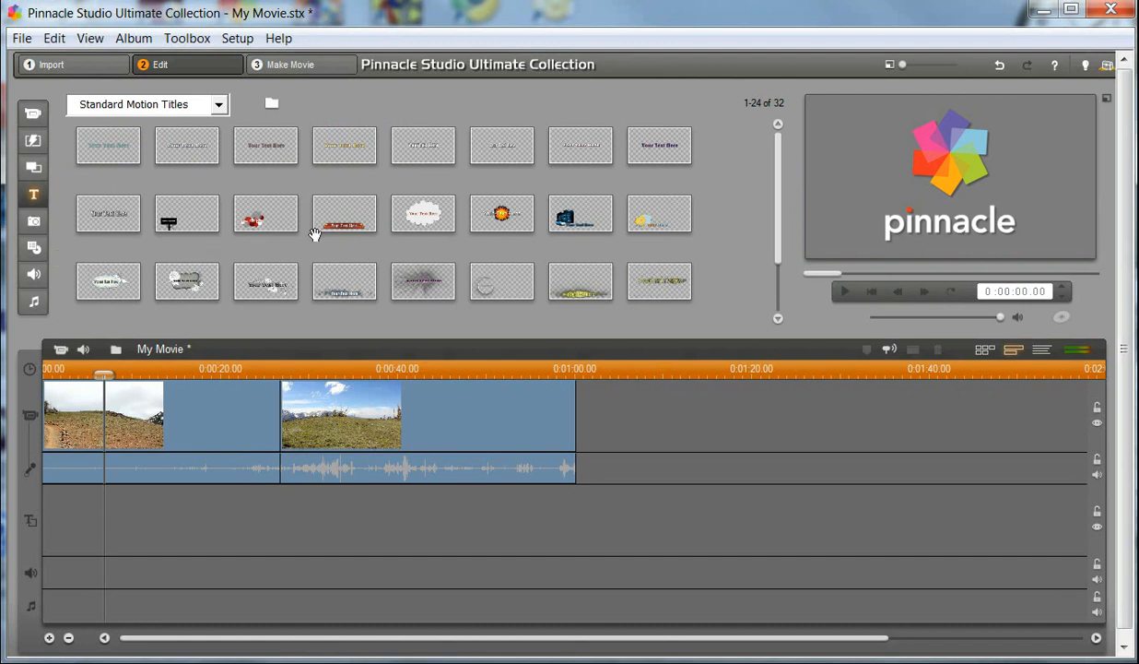
click(501, 221)
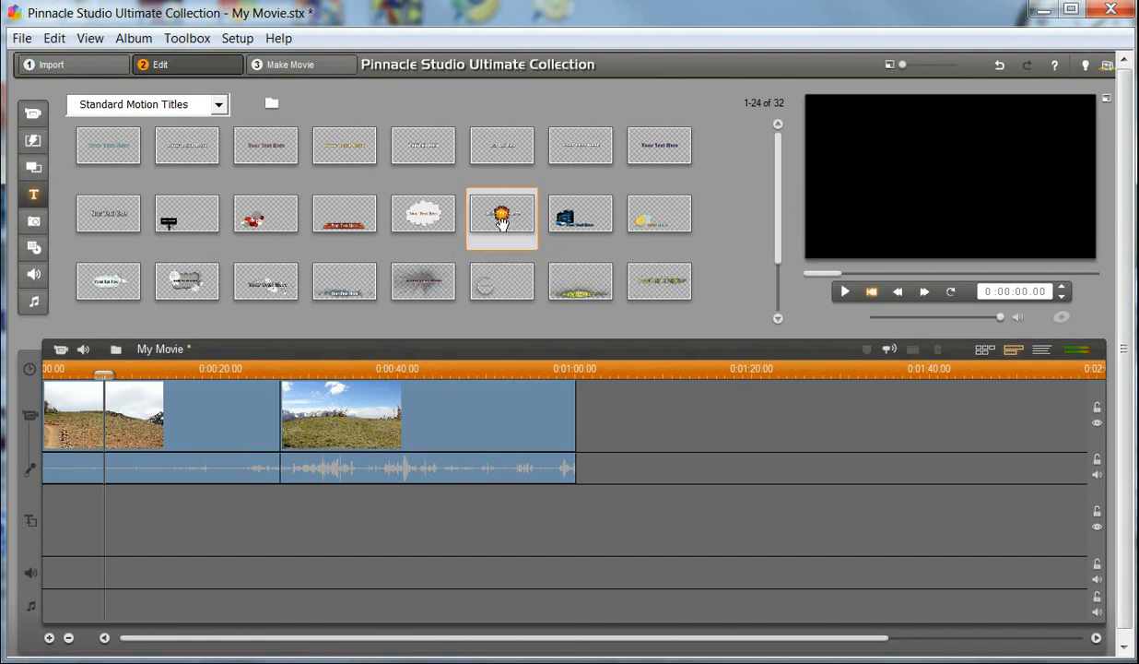
click(588, 218)
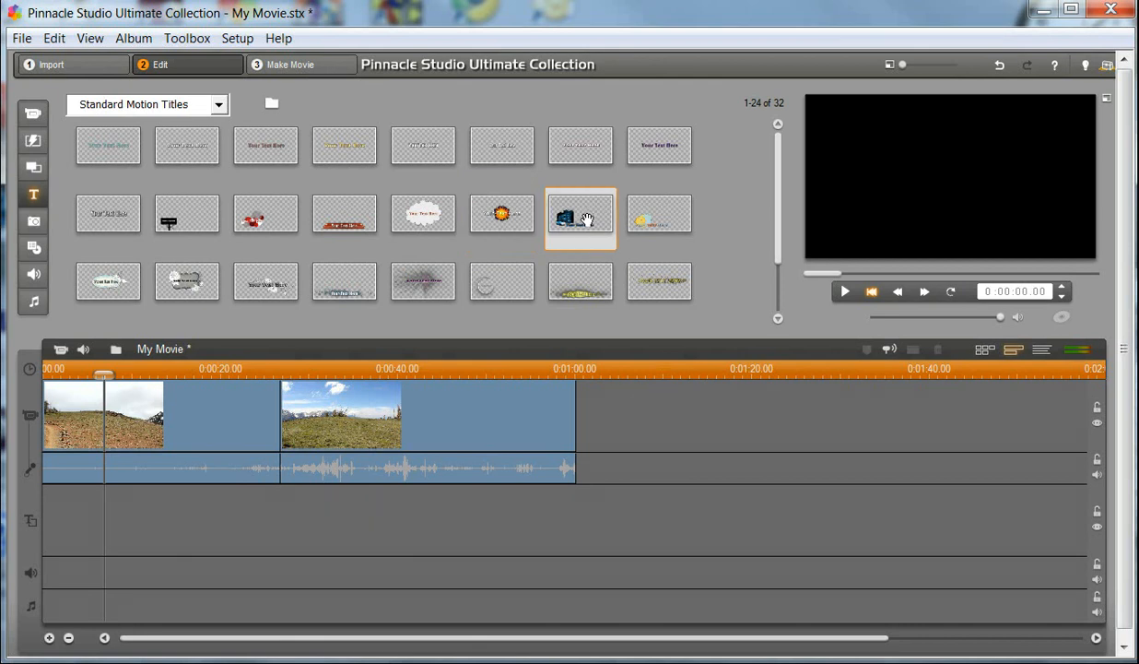
click(490, 280)
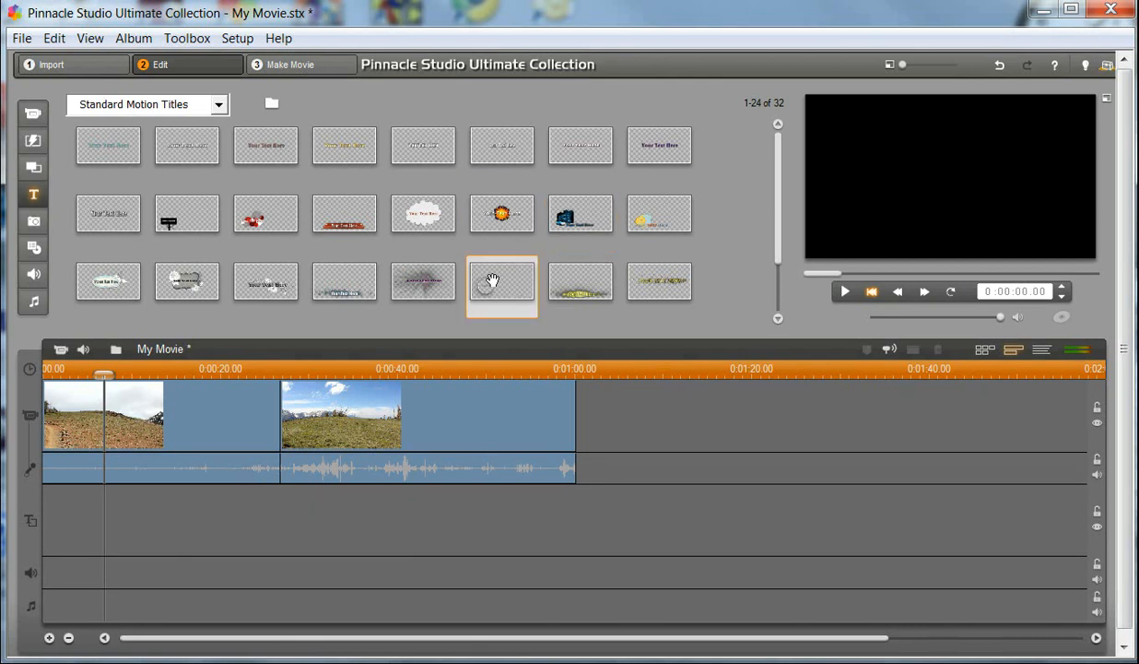
click(101, 150)
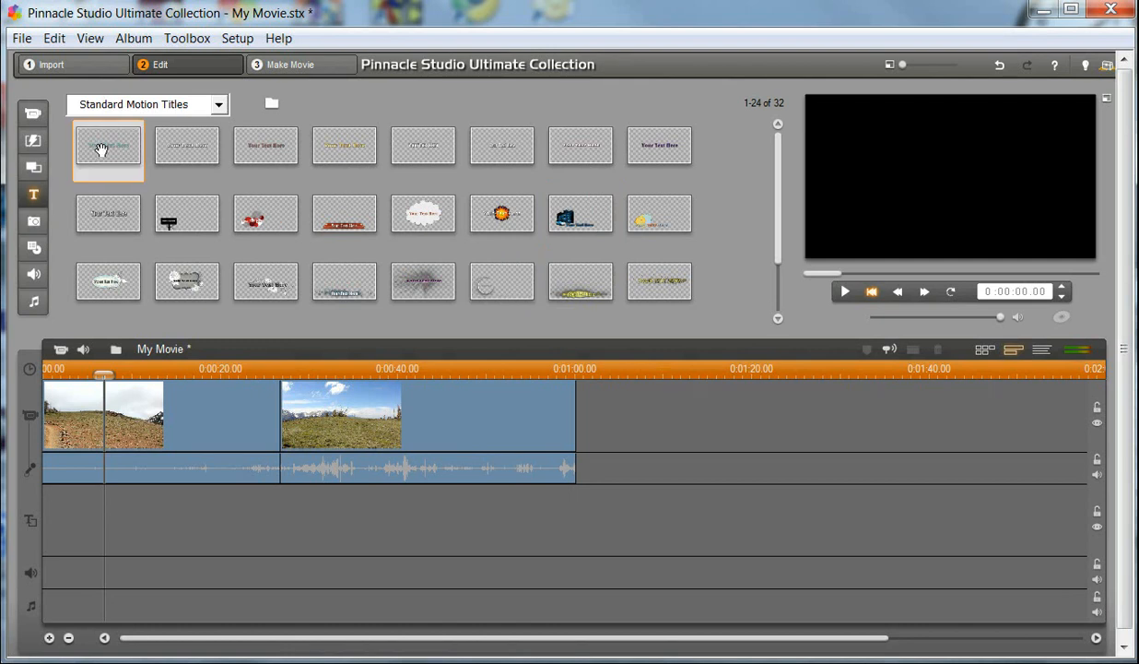
drag(101, 149, 55, 398)
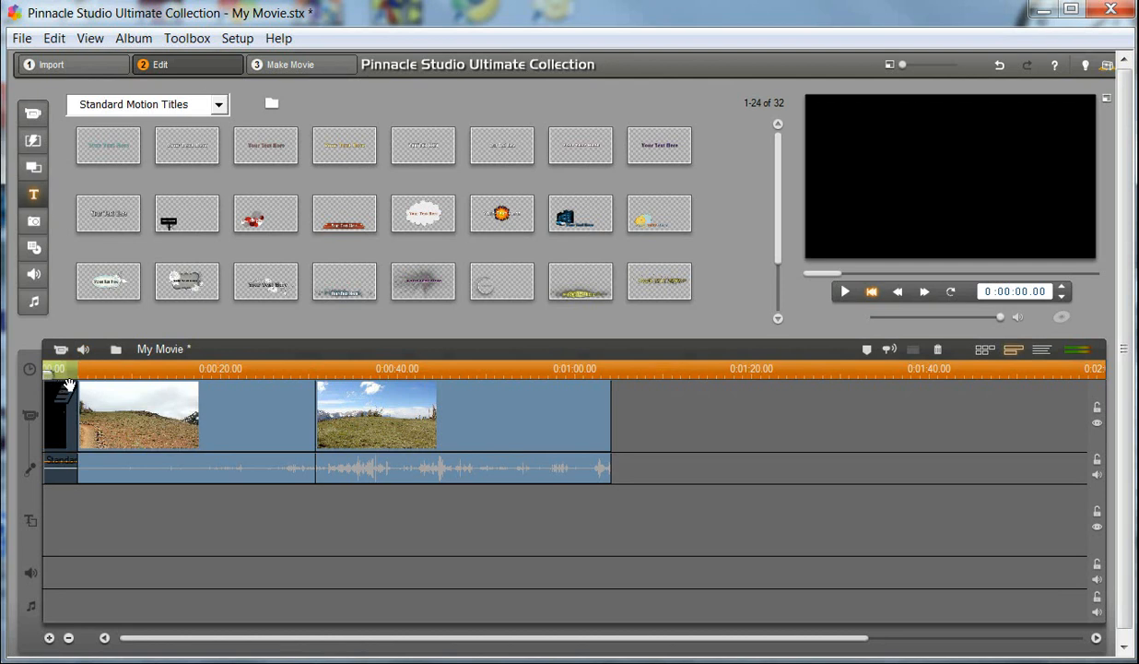
click(845, 293)
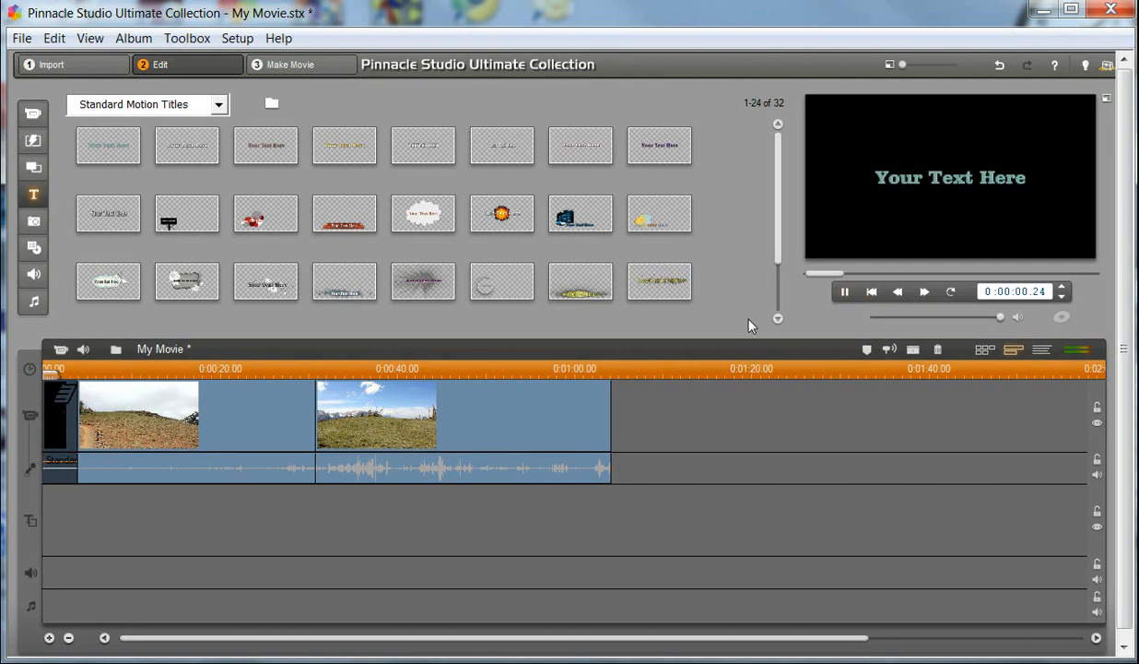
click(846, 294)
Replace the opening title's placeholder text with "Our Vacation June 2010", apply it, and preview the title running into the first clip
click(58, 429)
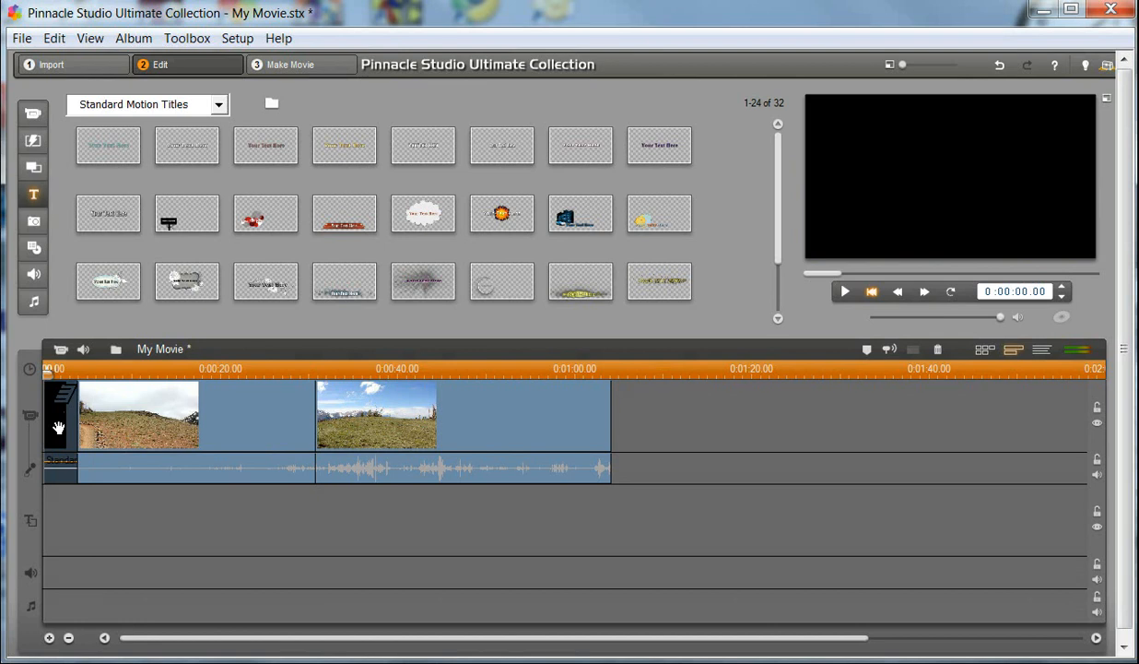
double_click(58, 428)
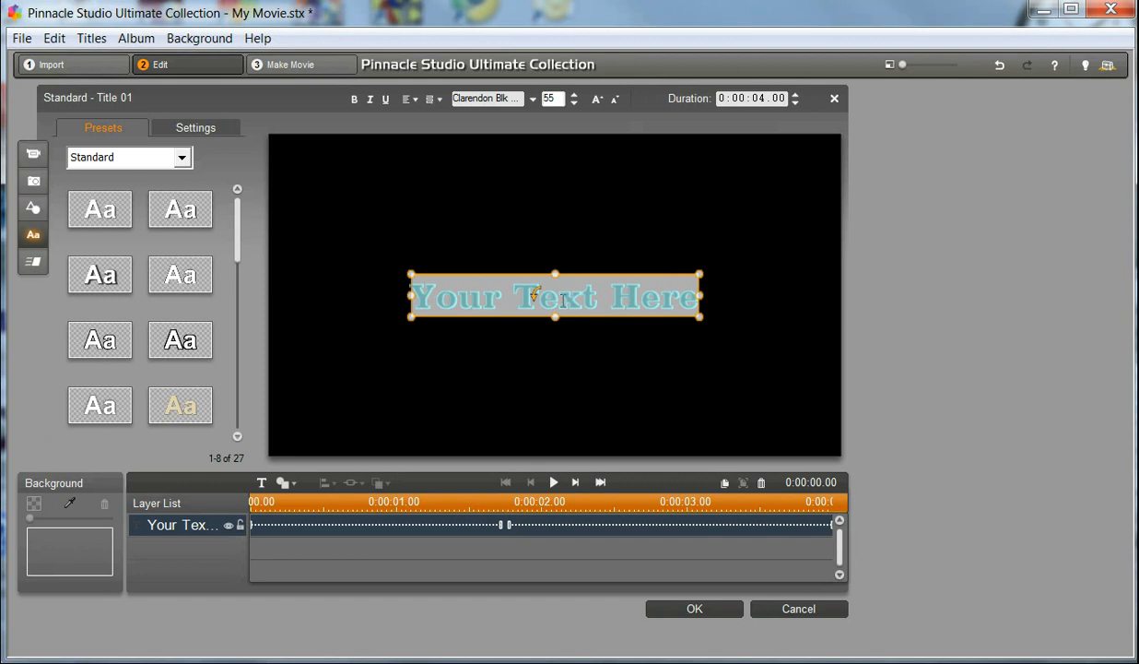
click(634, 295)
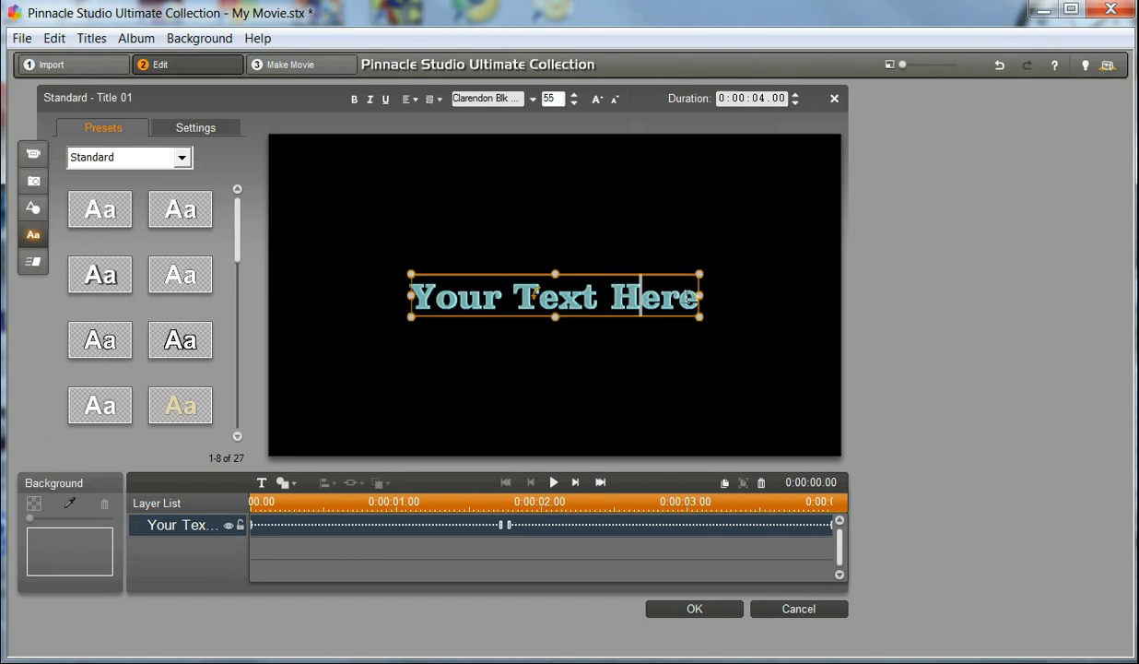
click(689, 298)
drag(634, 296, 652, 297)
click(642, 297)
key(Right)
key(Right)
key(BackSpace)
key(BackSpace)
key(BackSpace)
key(BackSpace)
key(BackSpace)
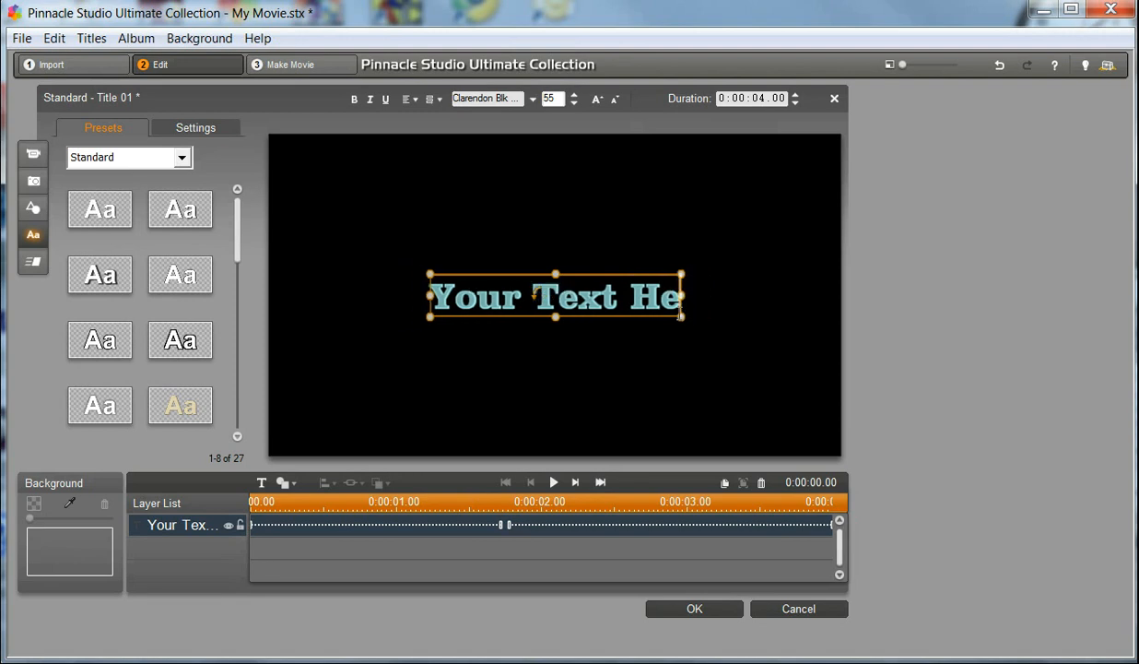
key(BackSpace)
key(BackSpace)
key(BackSpace)
key(BackSpace)
key(BackSpace)
key(BackSpace)
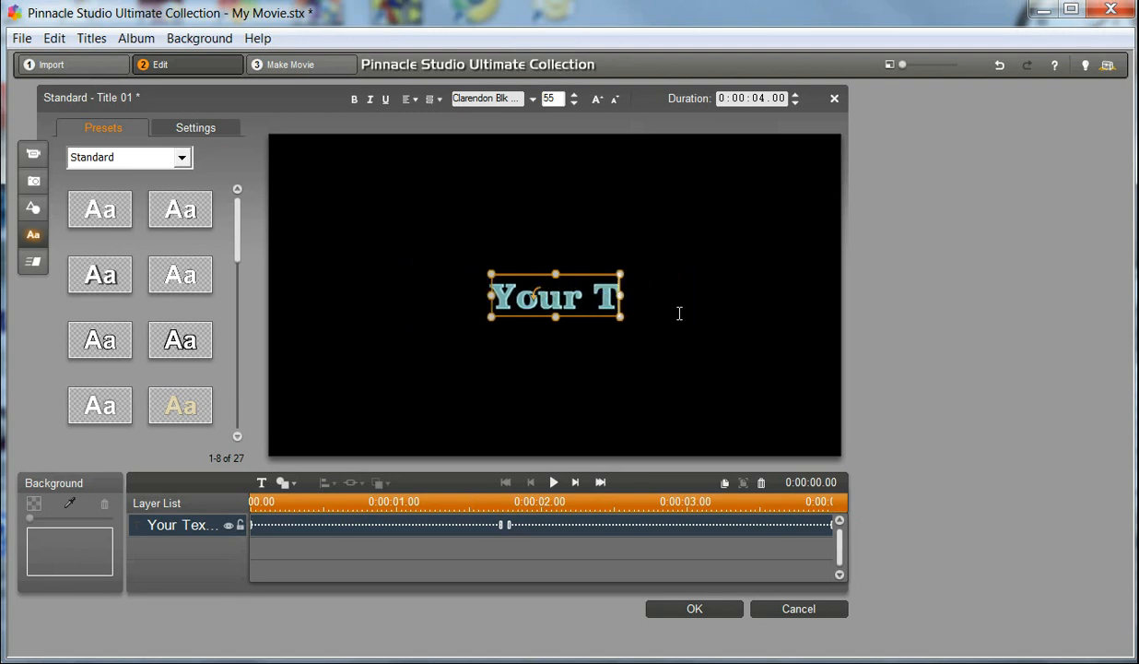
key(BackSpace)
key(BackSpace)
key(BackSpace)
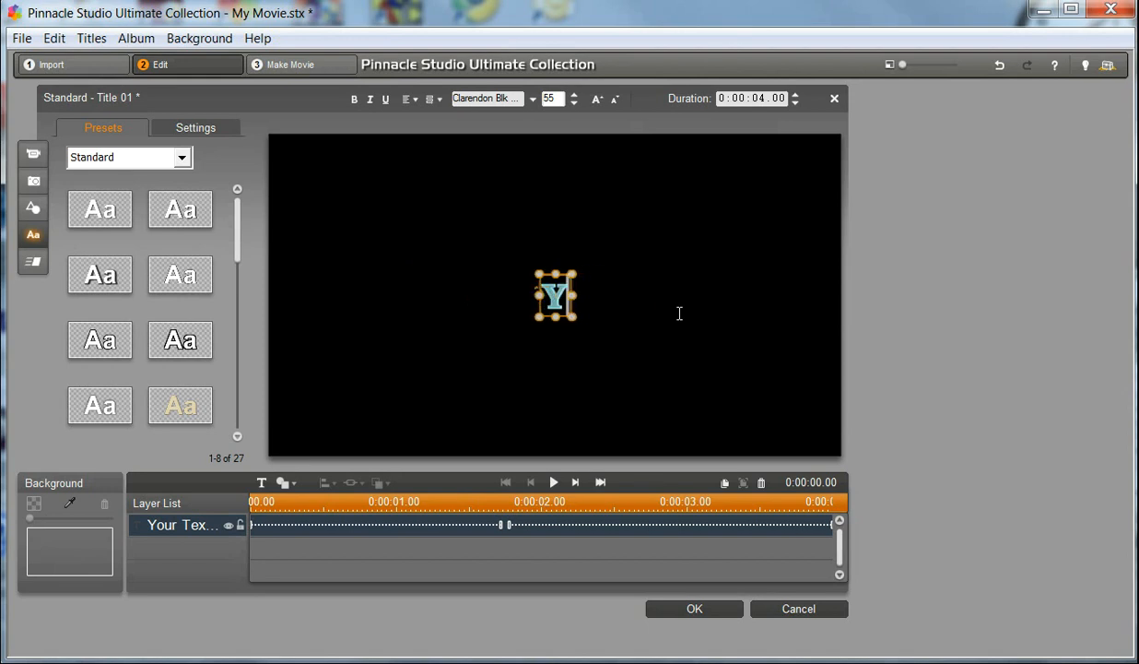
text(Our)
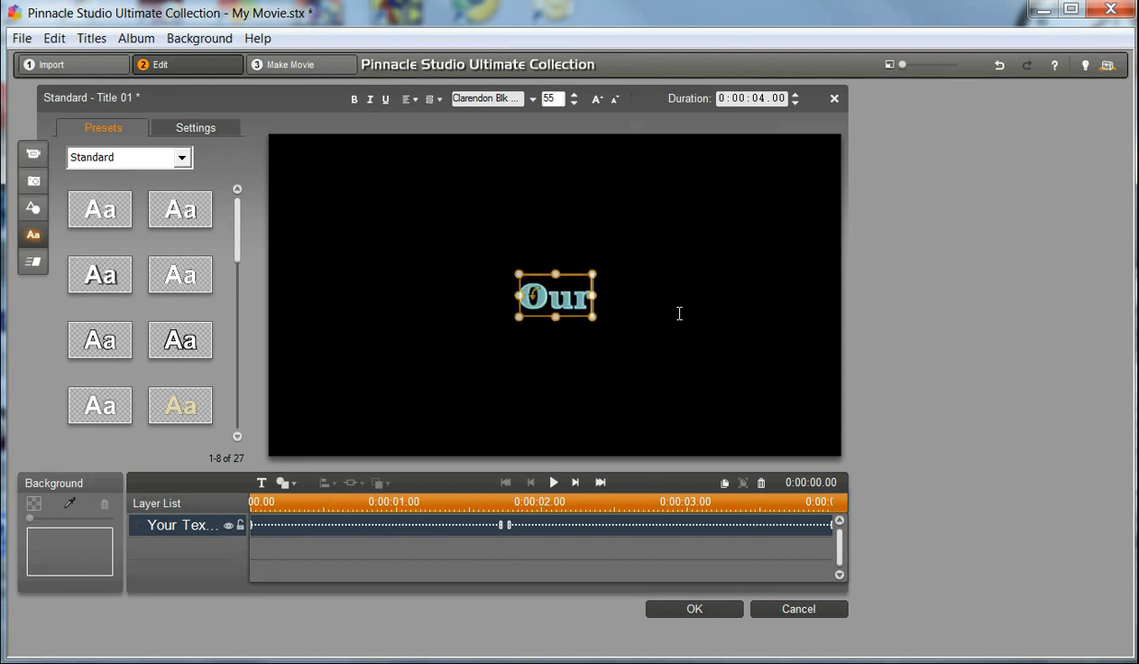
text( Vacation)
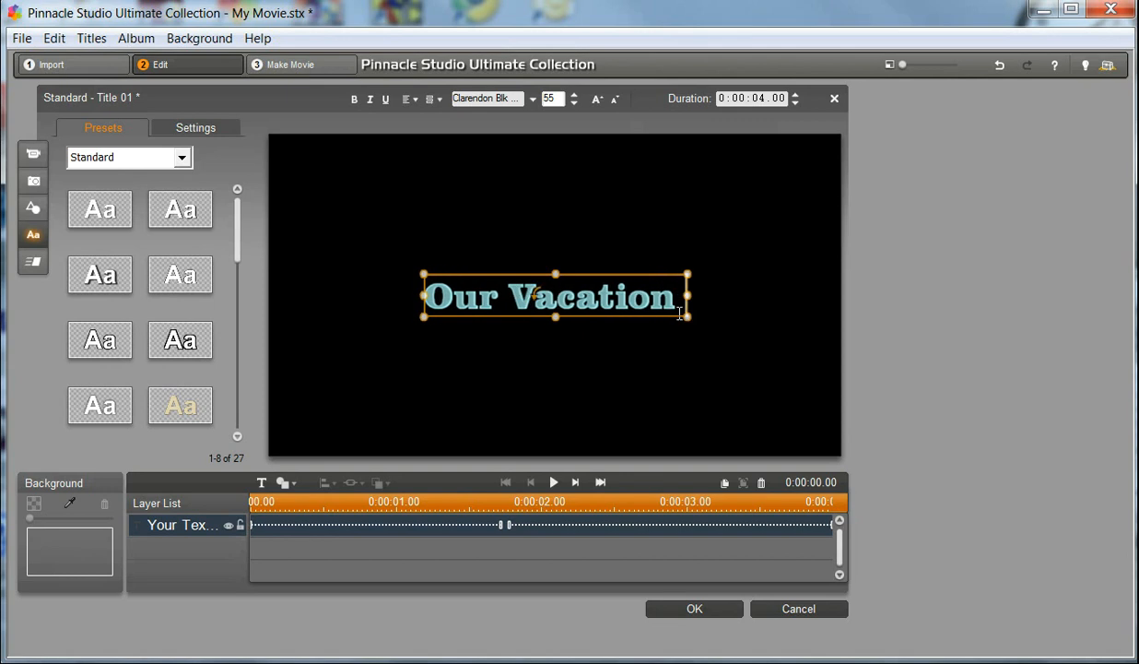
text( Jun)
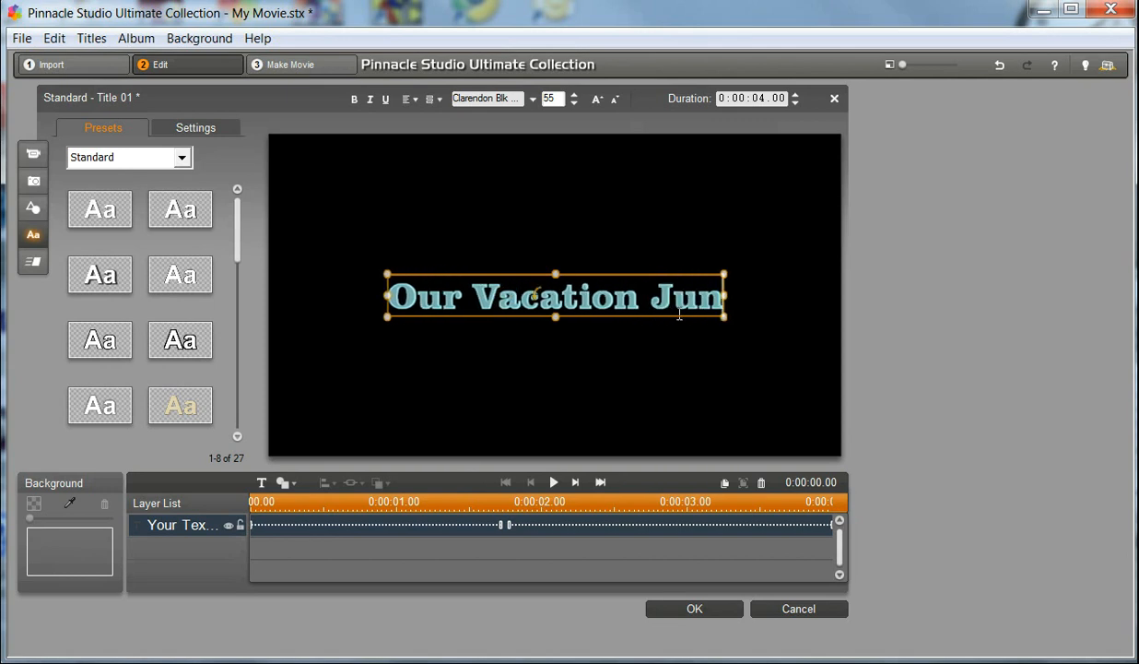
text(e 2010)
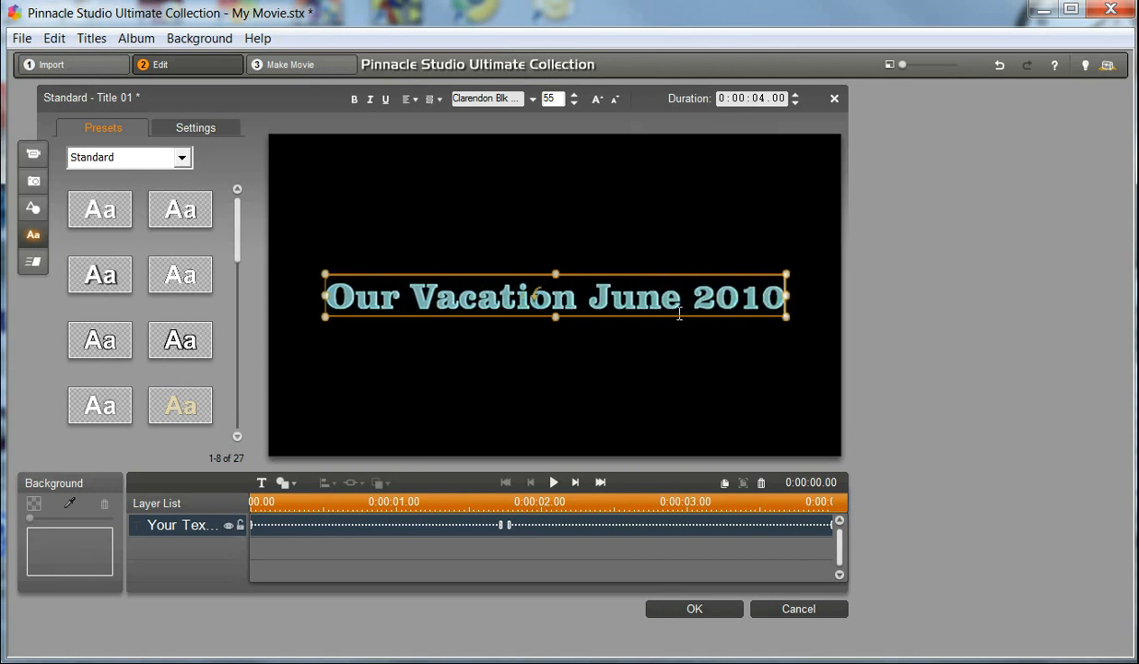
click(693, 608)
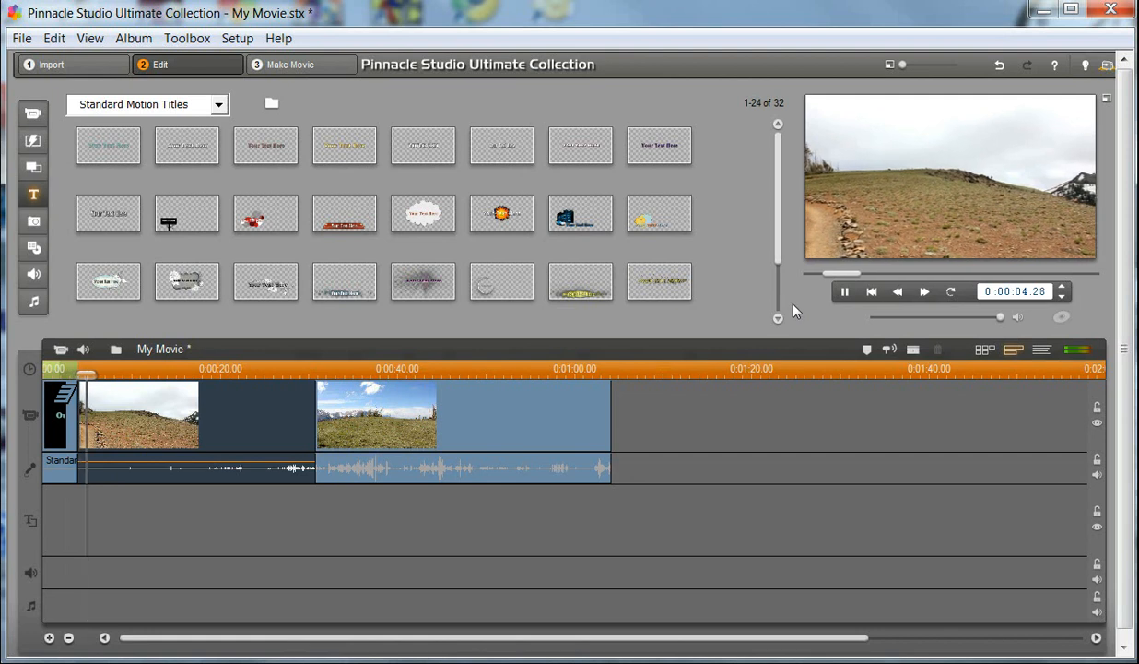
click(845, 292)
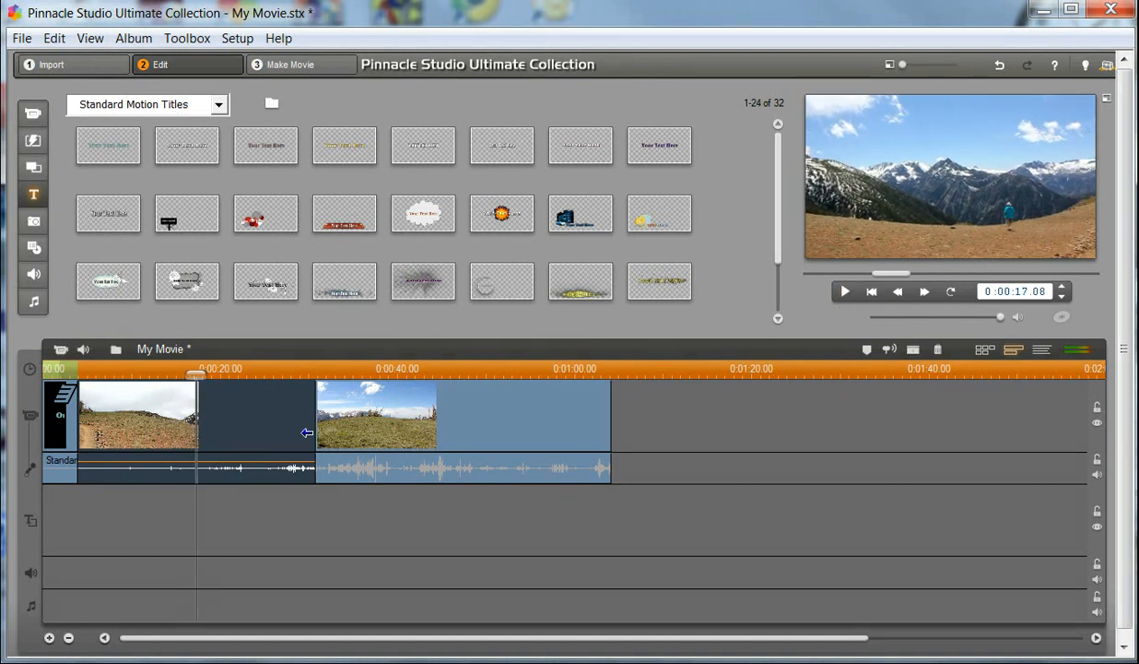